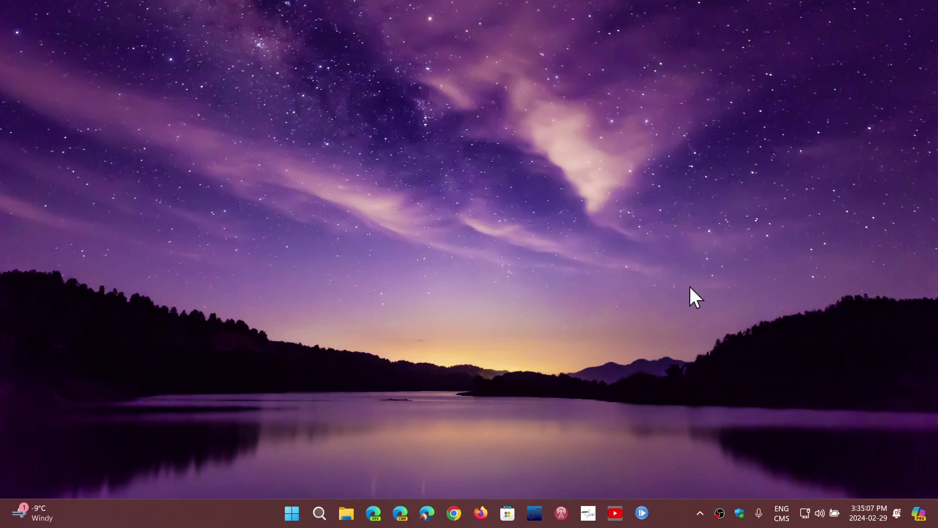
Open the Start menu to show the pinned apps and the empty Recommended section
click(292, 513)
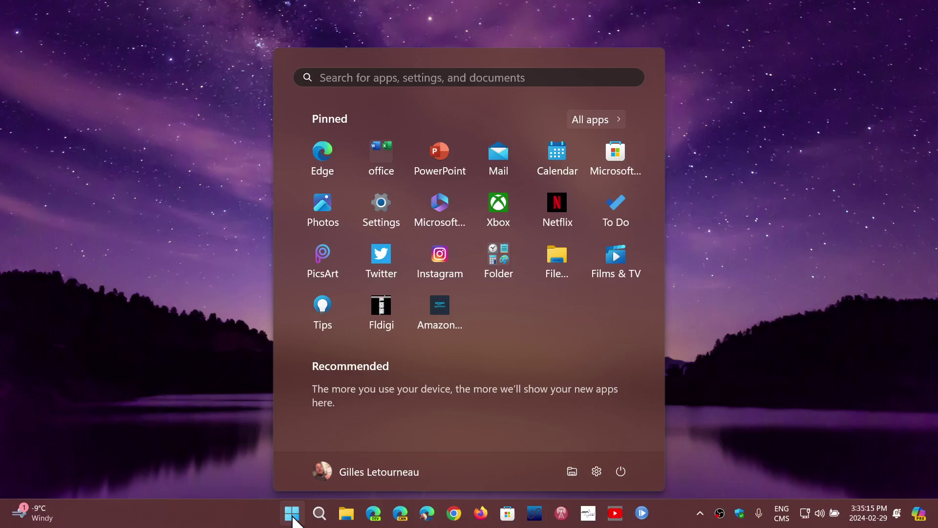
Launch Settings, review Windows Update > Update history, then close Settings
click(382, 213)
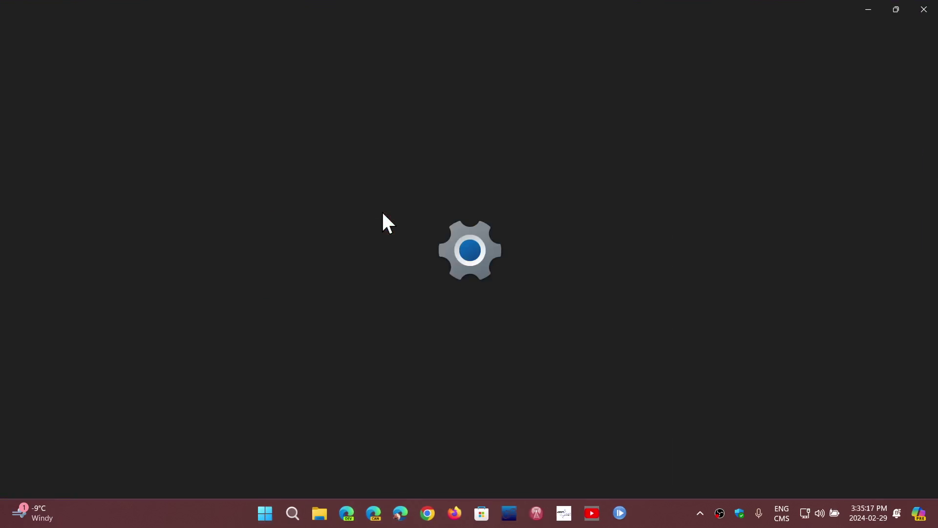
click(91, 411)
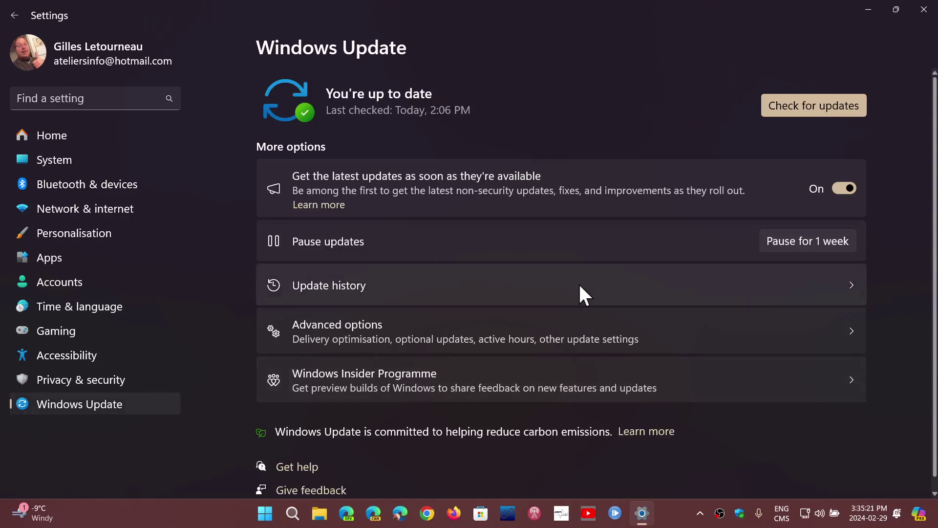
click(580, 286)
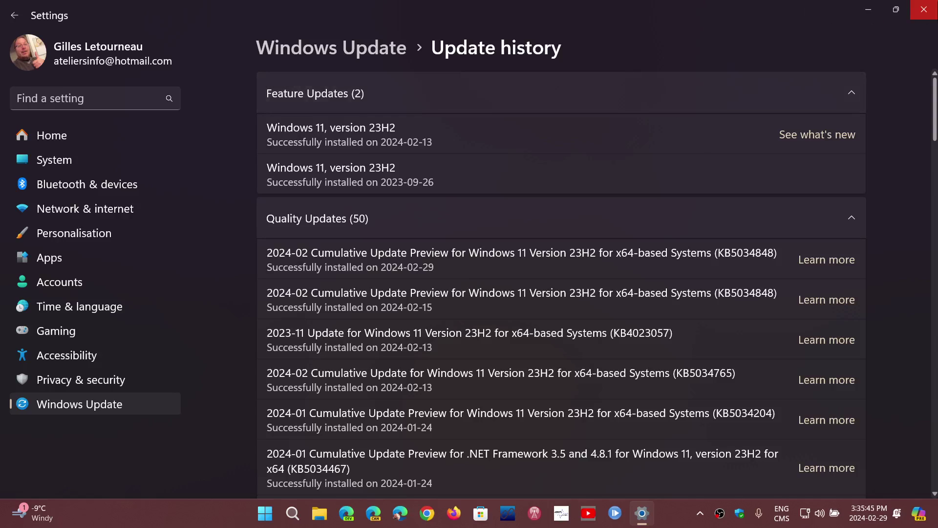
click(923, 10)
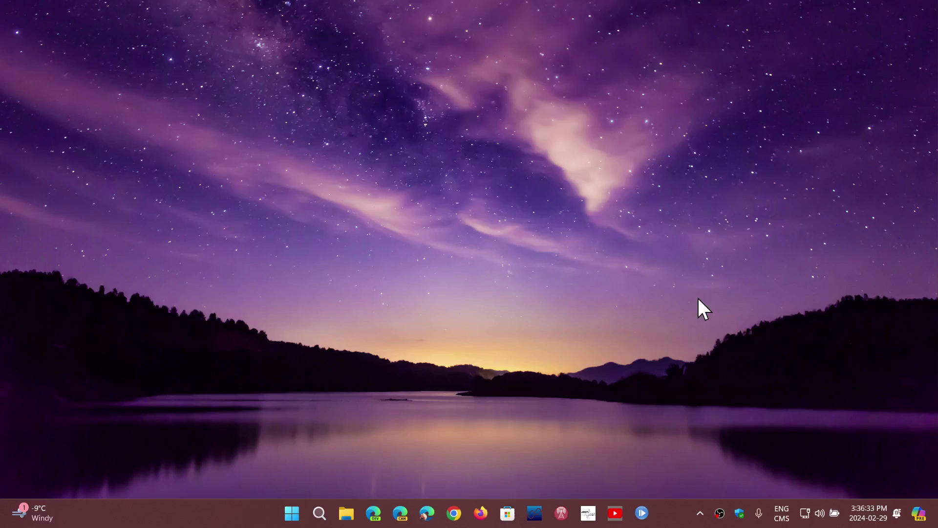
click(919, 514)
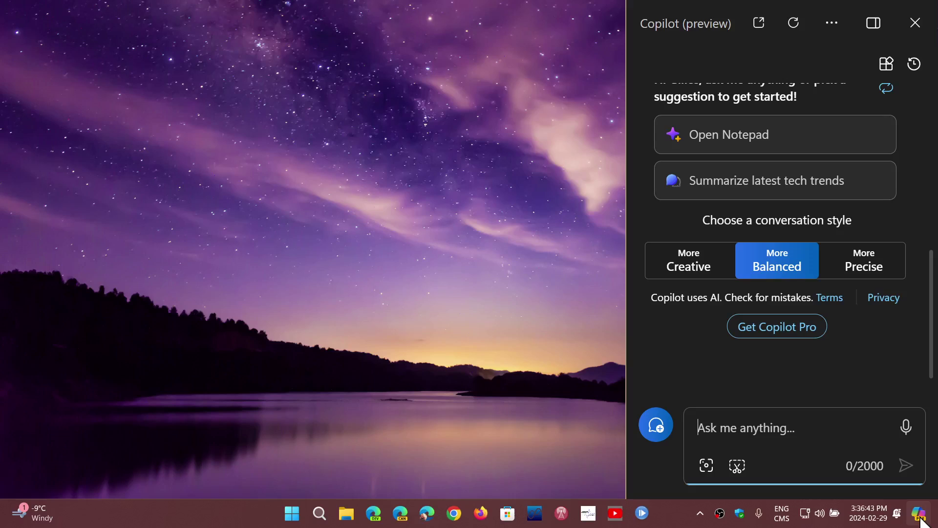
click(461, 313)
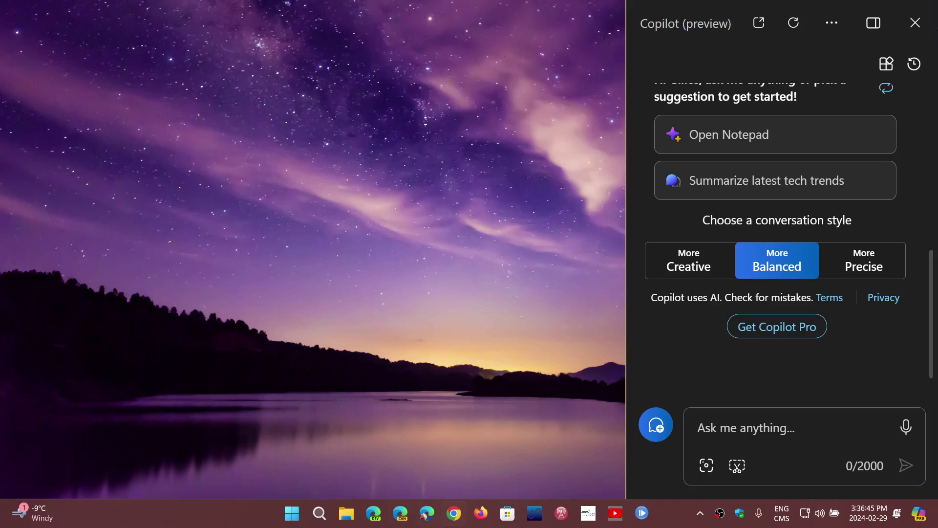
click(916, 23)
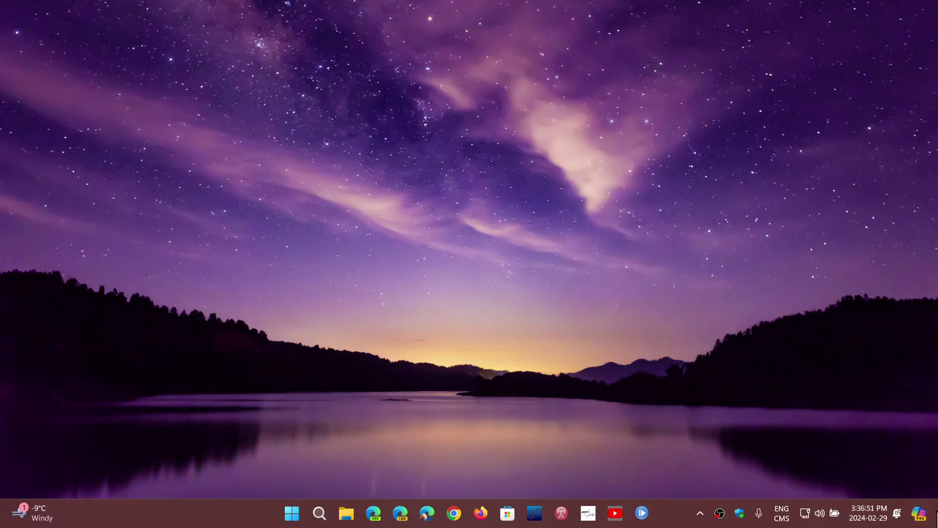
Open Taskbar settings from the taskbar and expand Other system tray icons
right_click(674, 512)
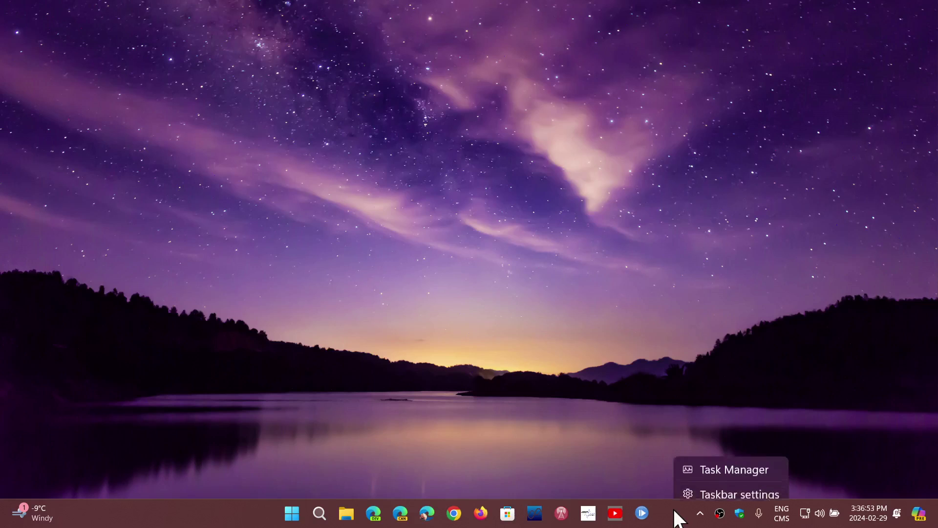
click(711, 484)
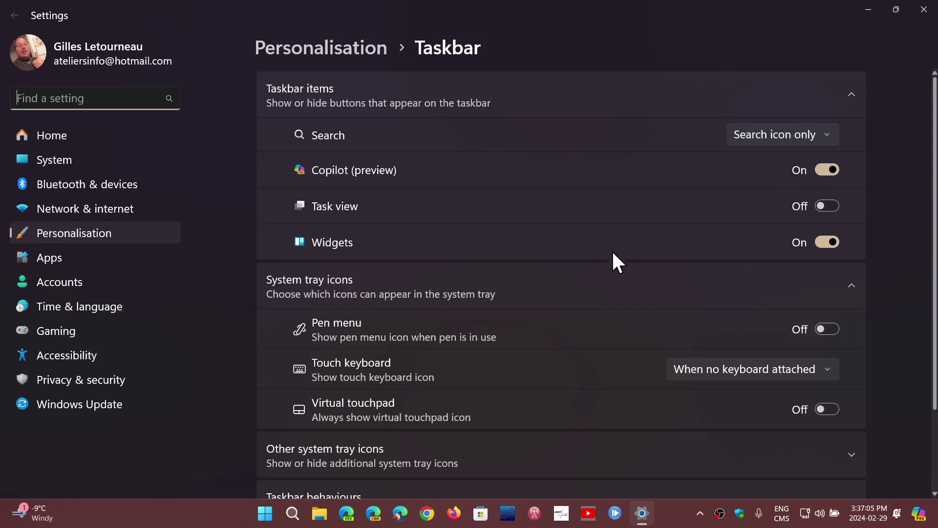
scroll(613, 253, down, 3)
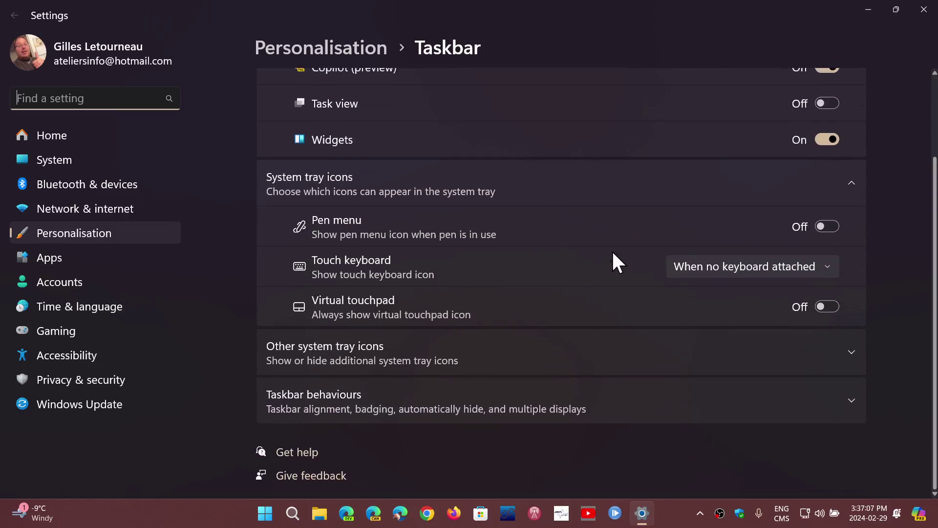
click(534, 364)
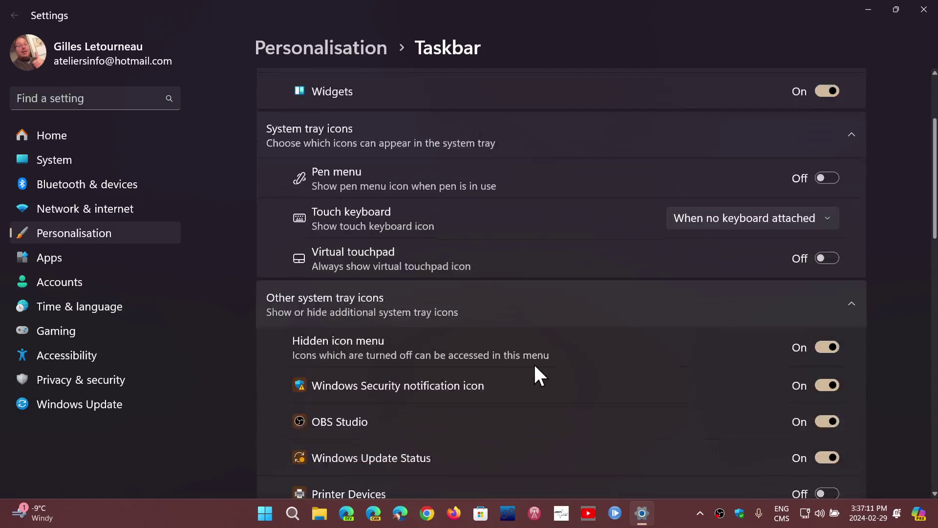
Expand Taskbar behaviours, then use the far-corner Show desktop button to reveal the desktop
scroll(535, 366, down, 5)
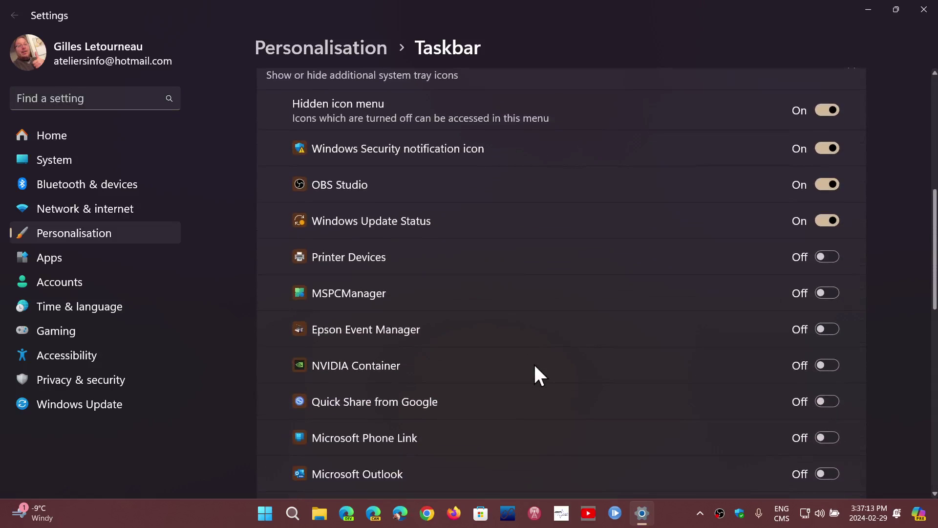
scroll(535, 365, down, 11)
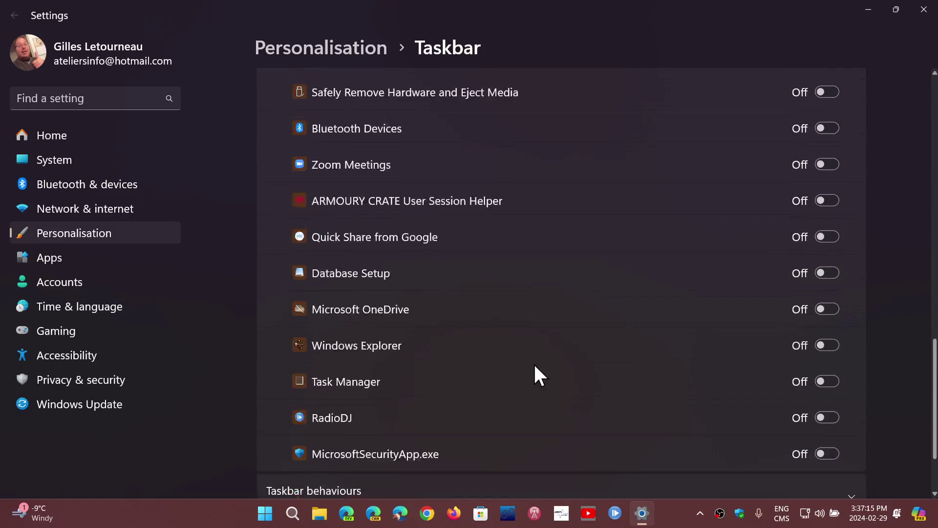
scroll(535, 365, down, 2)
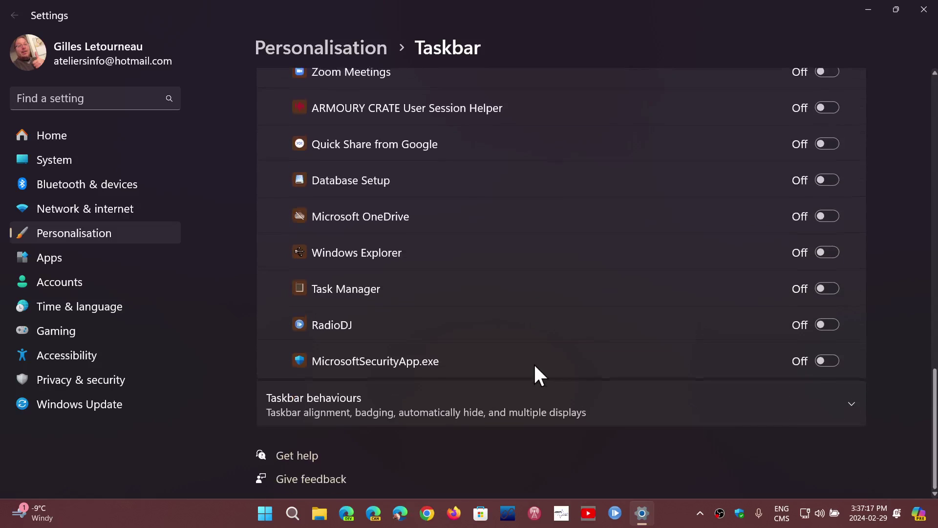
scroll(534, 363, up, 6)
scroll(534, 363, down, 6)
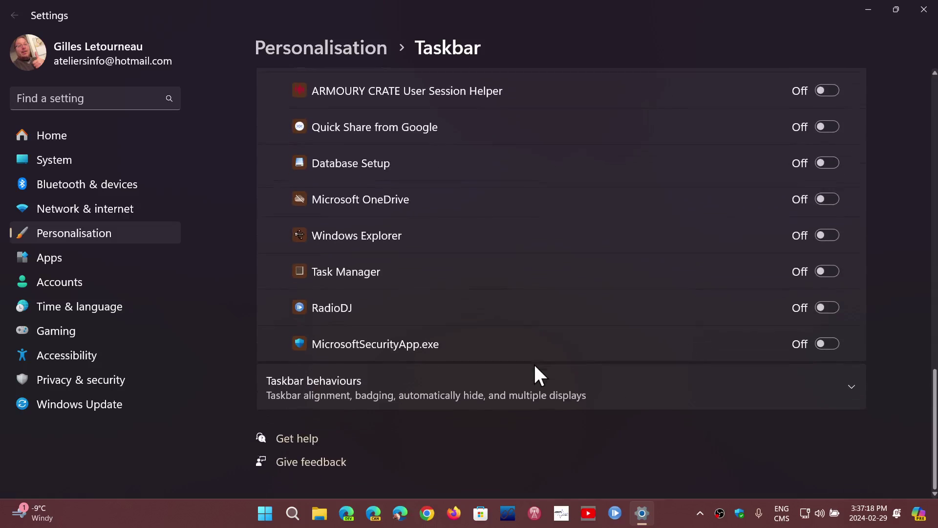
click(523, 397)
scroll(523, 398, down, 3)
scroll(523, 396, down, 5)
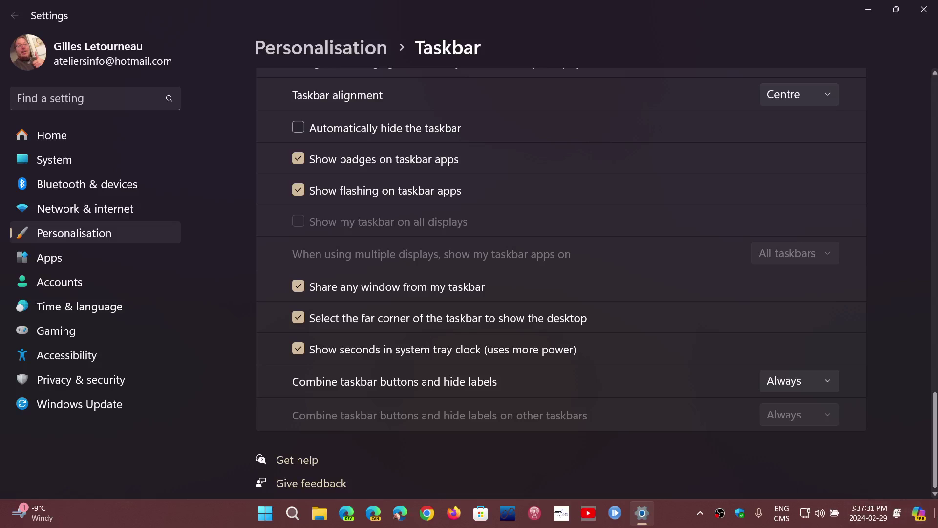
click(935, 515)
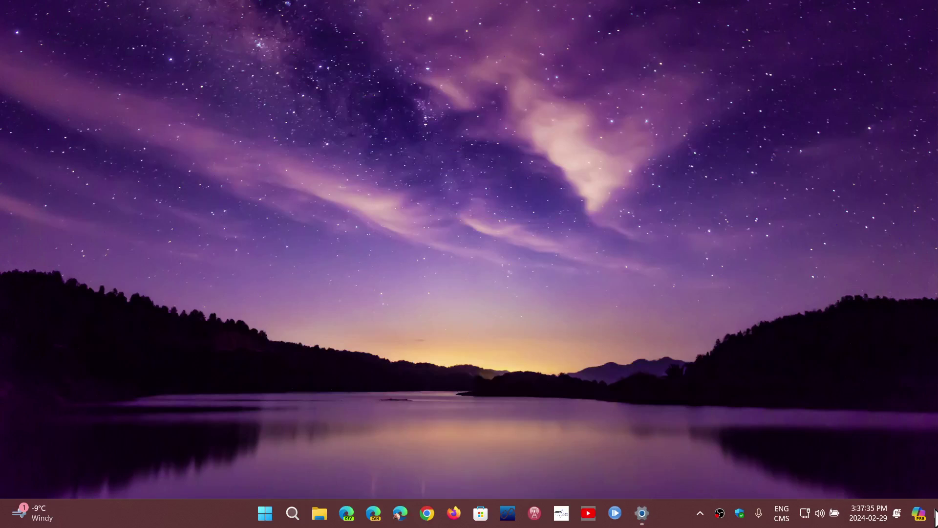
Toggle the Copilot (preview) taskbar button off and back on, then close Settings
click(936, 516)
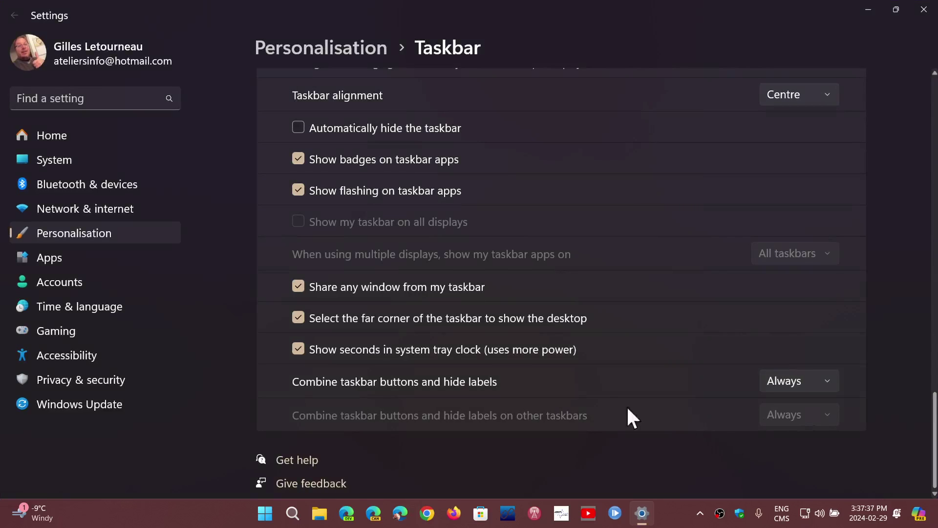
scroll(415, 315, up, 5)
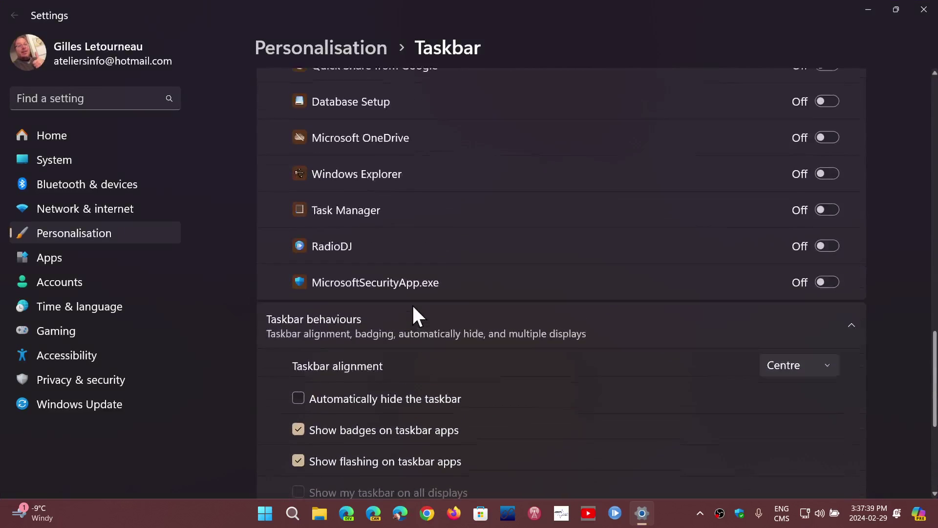
scroll(413, 308, up, 10)
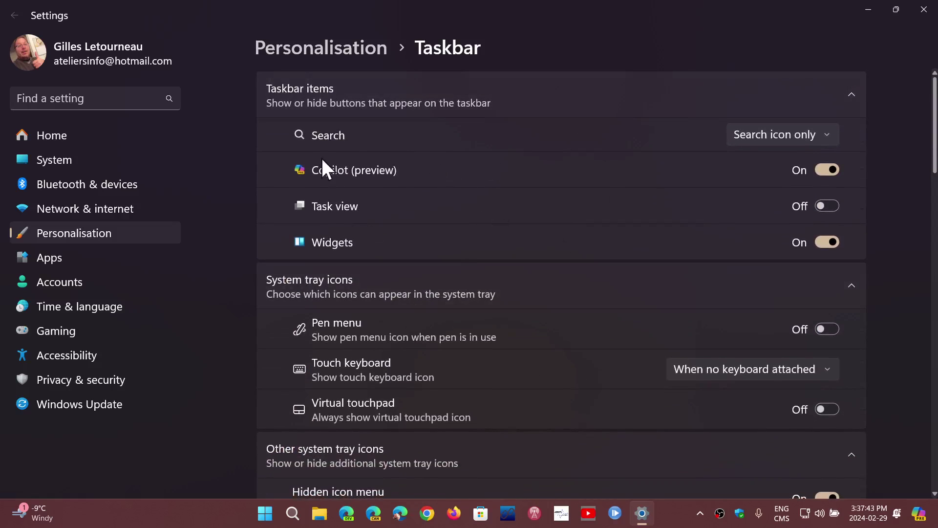
click(823, 169)
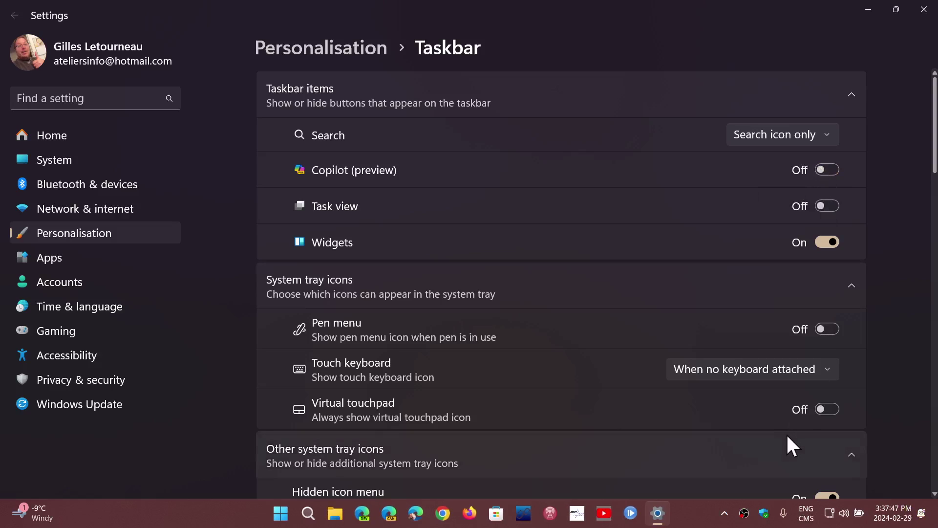
click(831, 172)
click(830, 172)
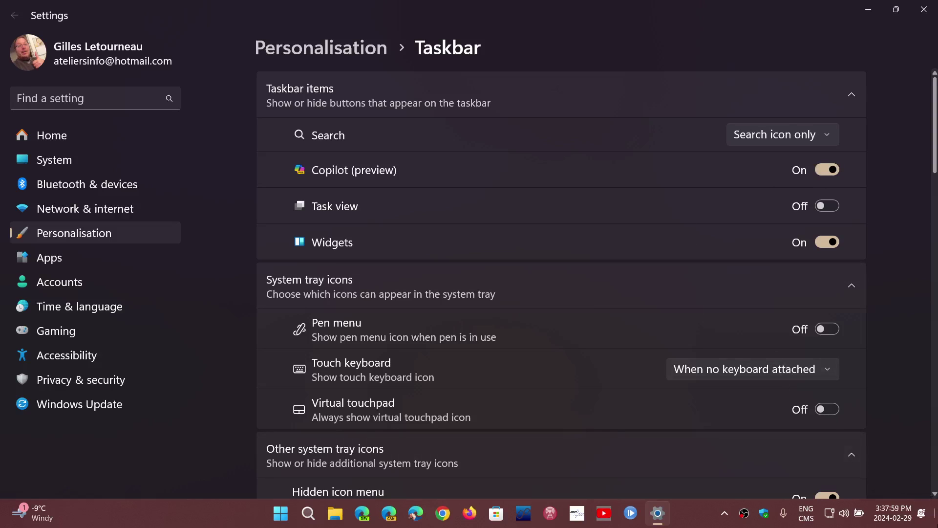
scroll(526, 268, down, 5)
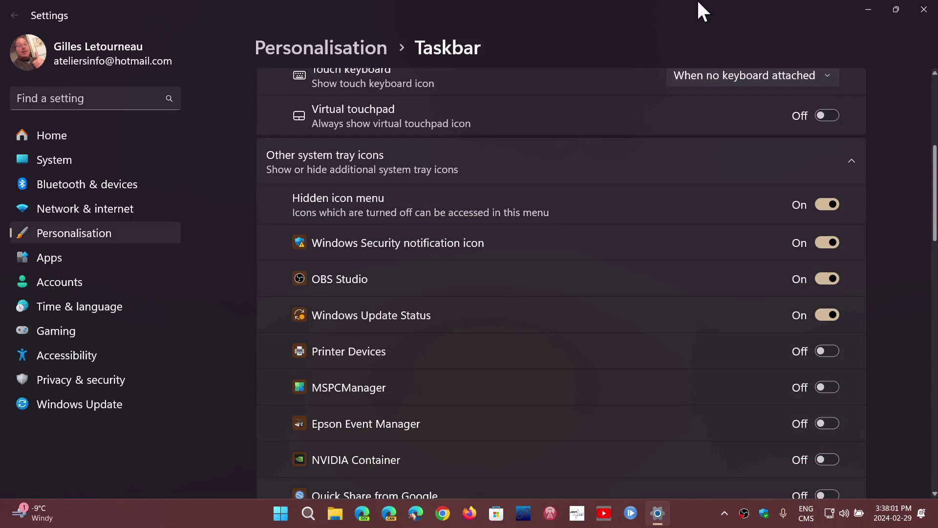
click(925, 9)
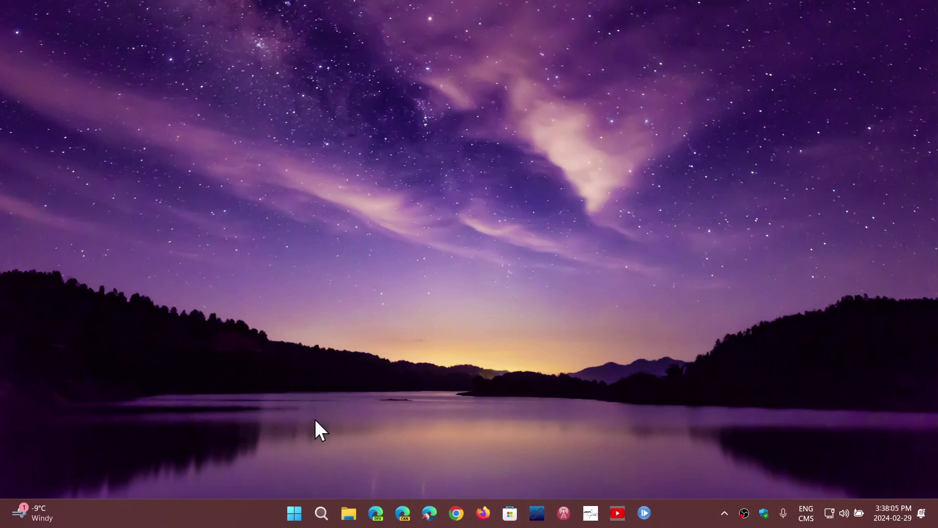
In Settings > Bluetooth & devices > Mobile devices, turn on 'Allow this PC to access your mobile devices'
click(295, 514)
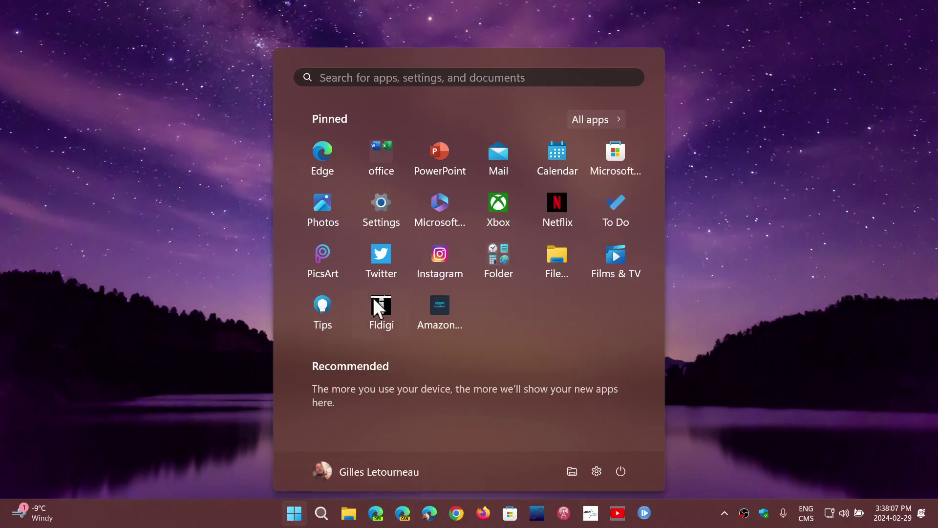
click(375, 201)
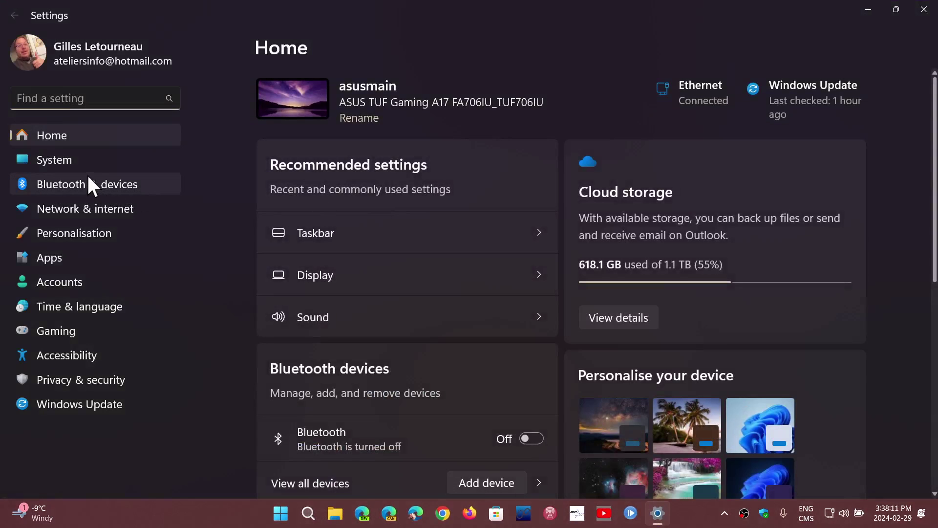
click(109, 189)
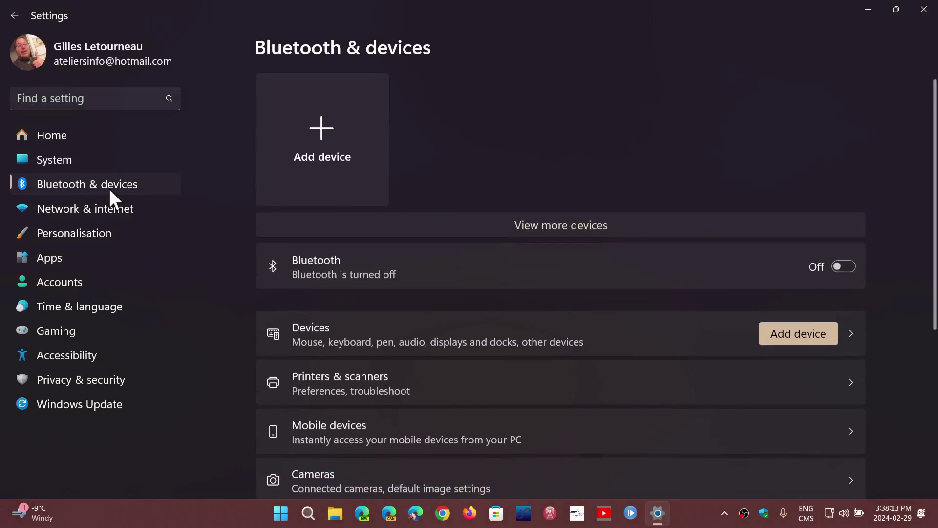
scroll(475, 283, down, 2)
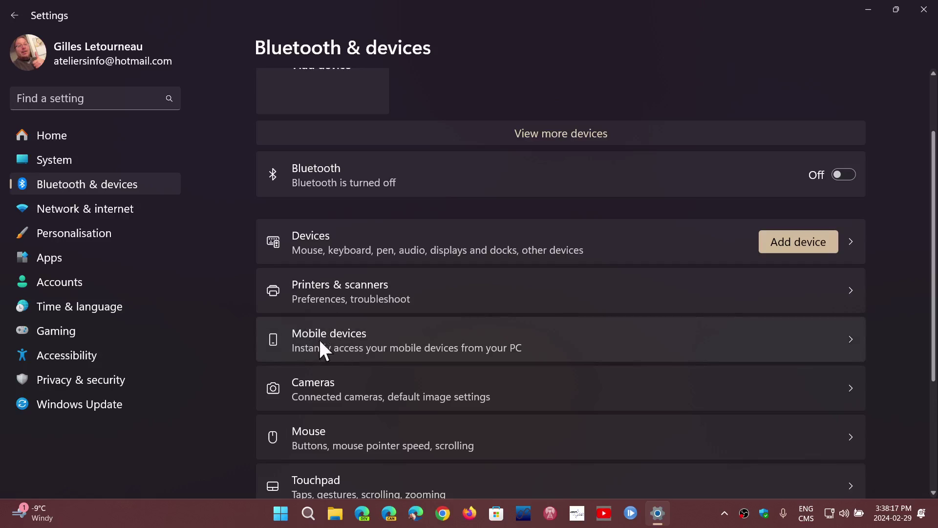
click(611, 346)
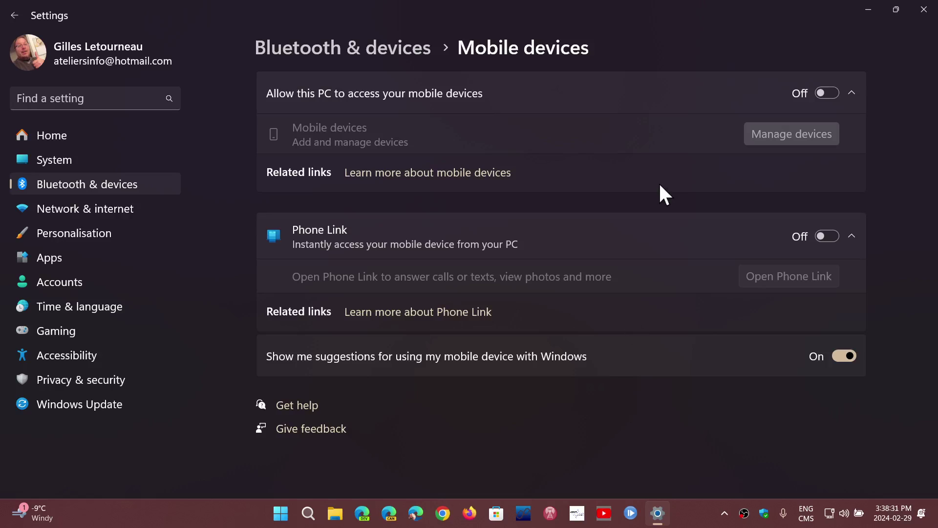
click(831, 93)
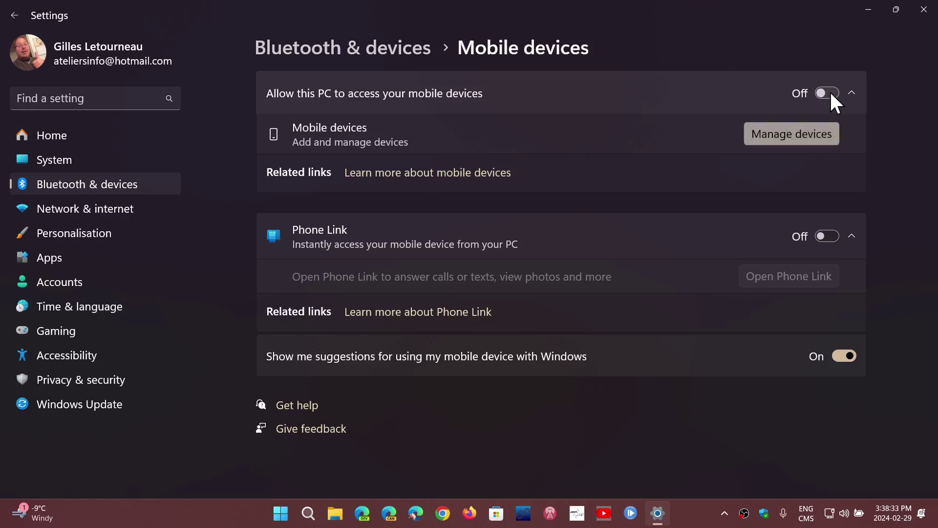
Turn on Phone Link, sign in with the account PIN, then close Manage mobile devices and Settings
click(827, 236)
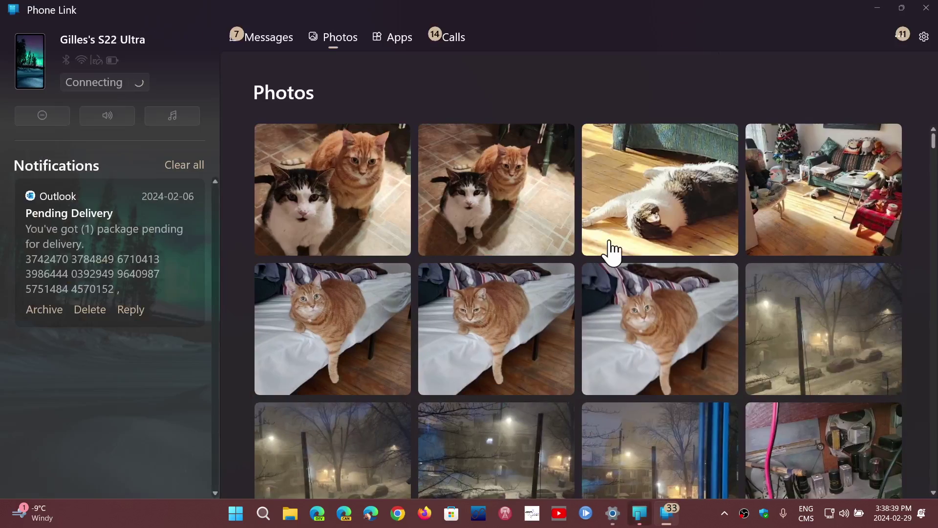
click(929, 7)
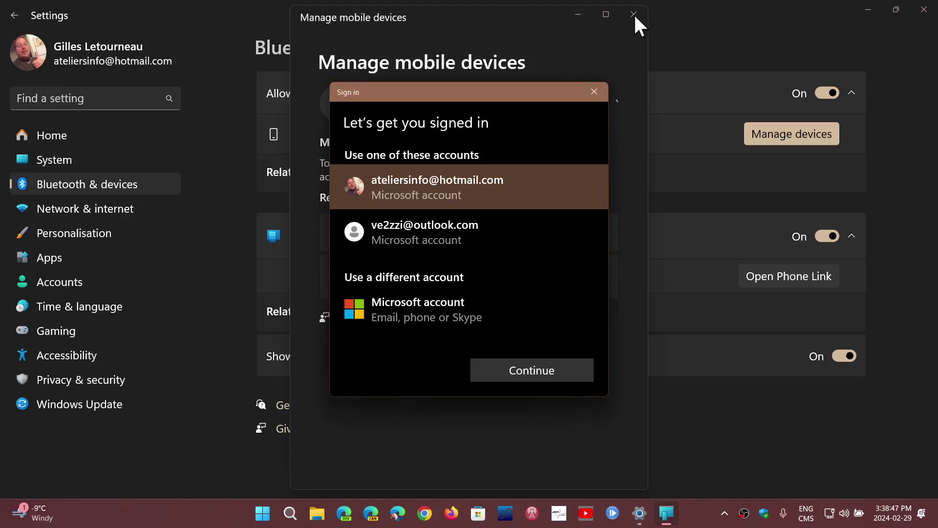
click(538, 372)
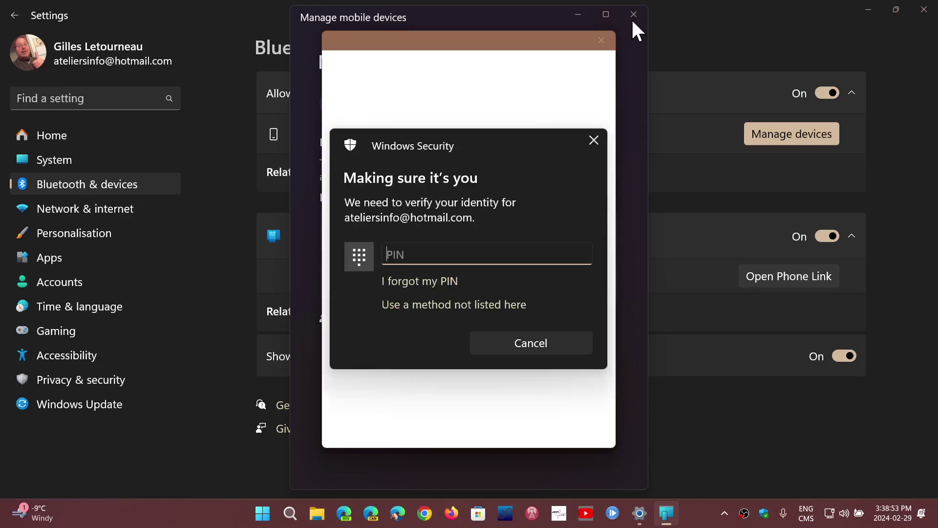
text(*****)
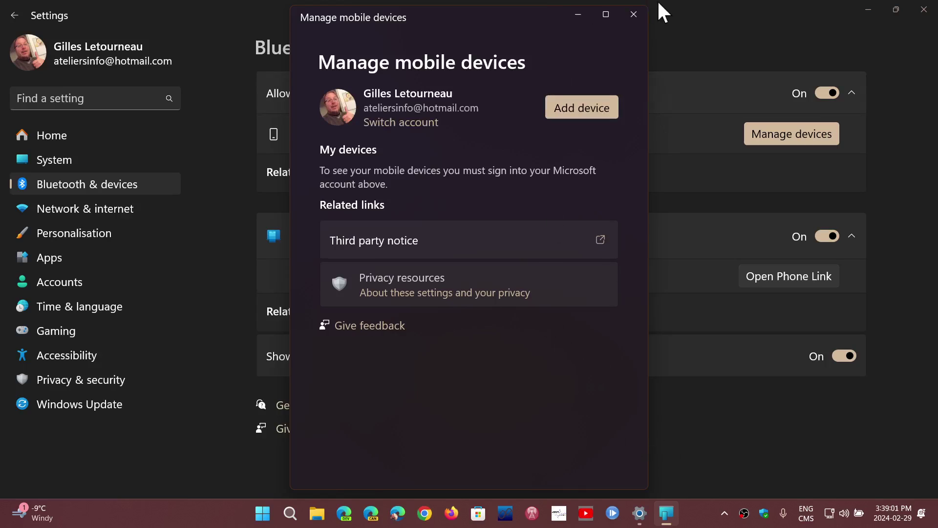
click(633, 13)
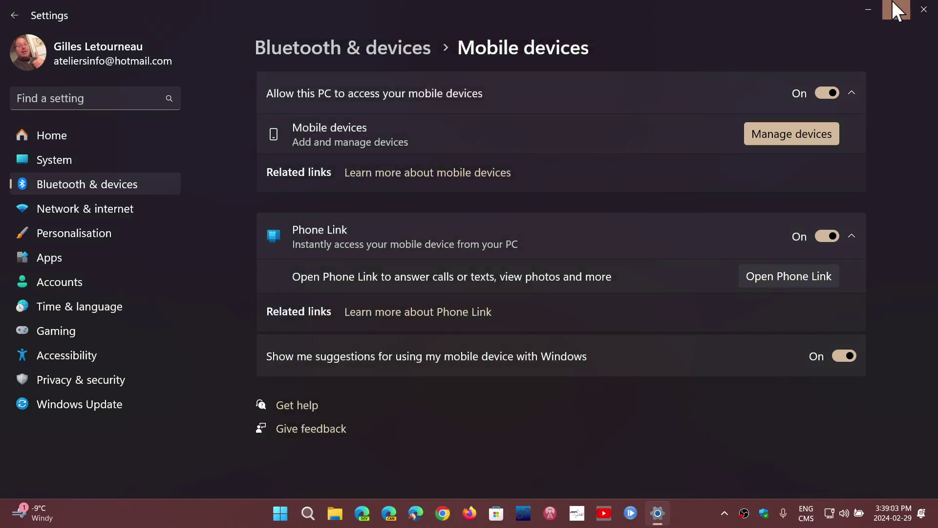
click(931, 15)
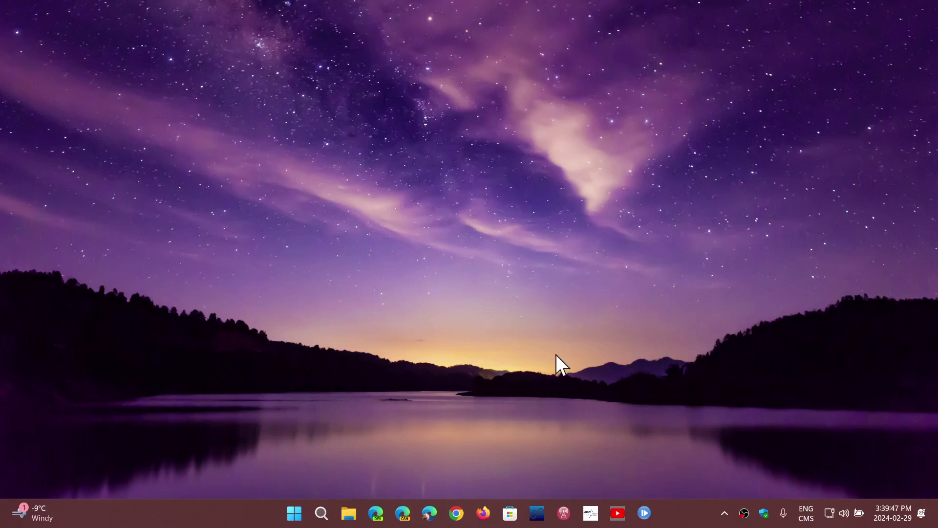
Open Firefox, restore it down and move it aside, close it, then close the Edge window
click(429, 514)
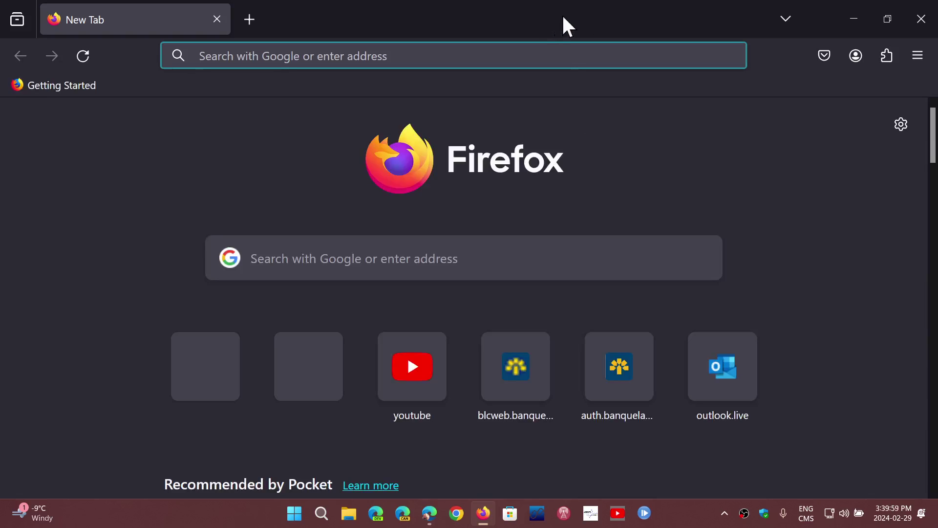
click(888, 20)
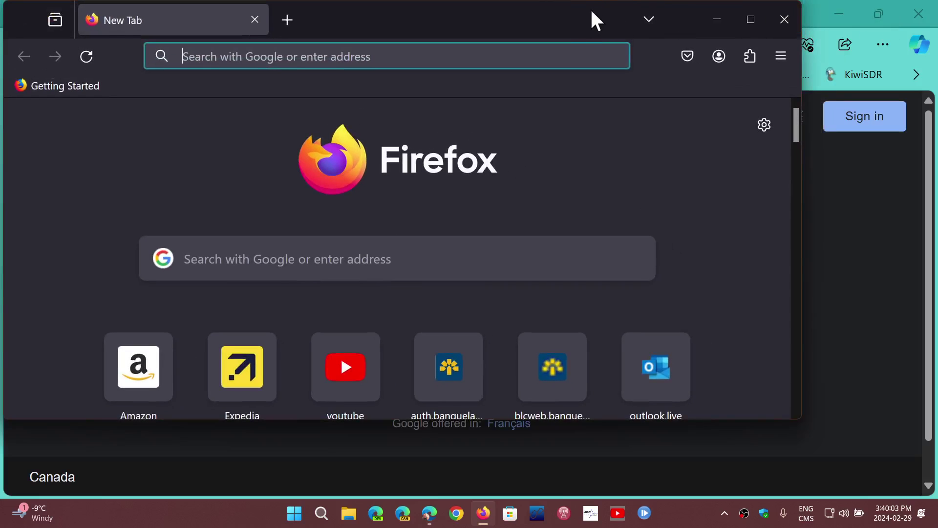
drag(579, 19, 635, 70)
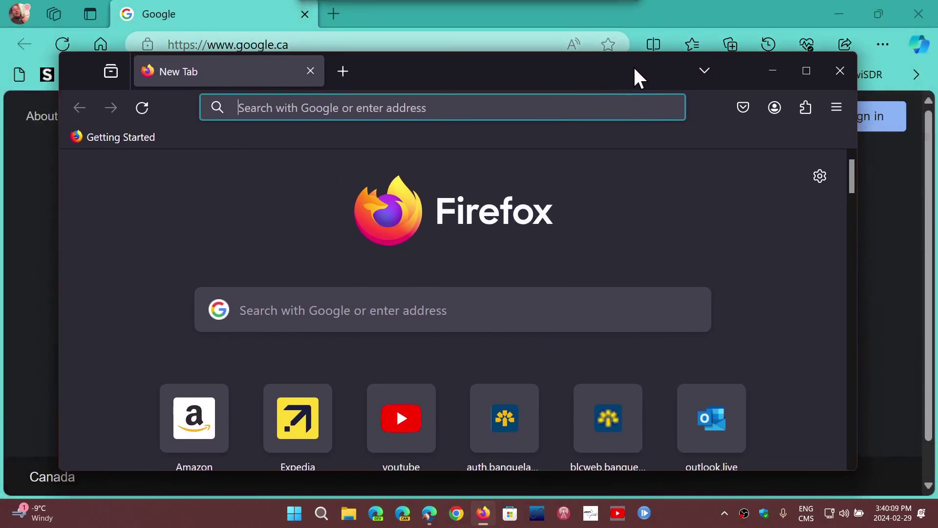
click(843, 71)
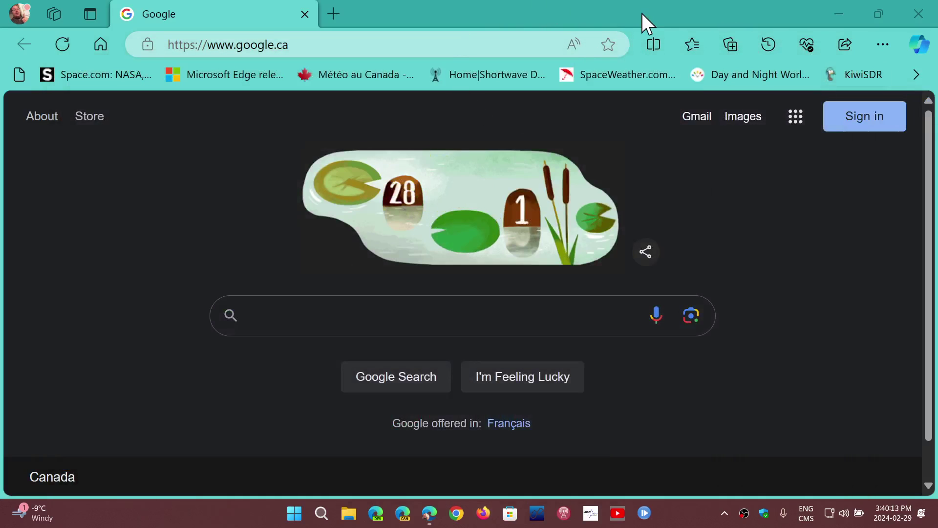
mouse_move(870, 14)
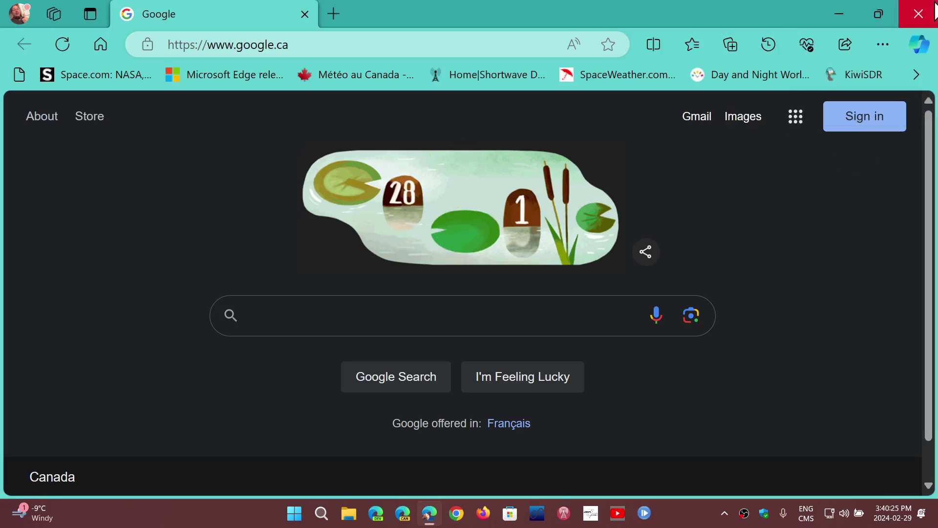
click(919, 14)
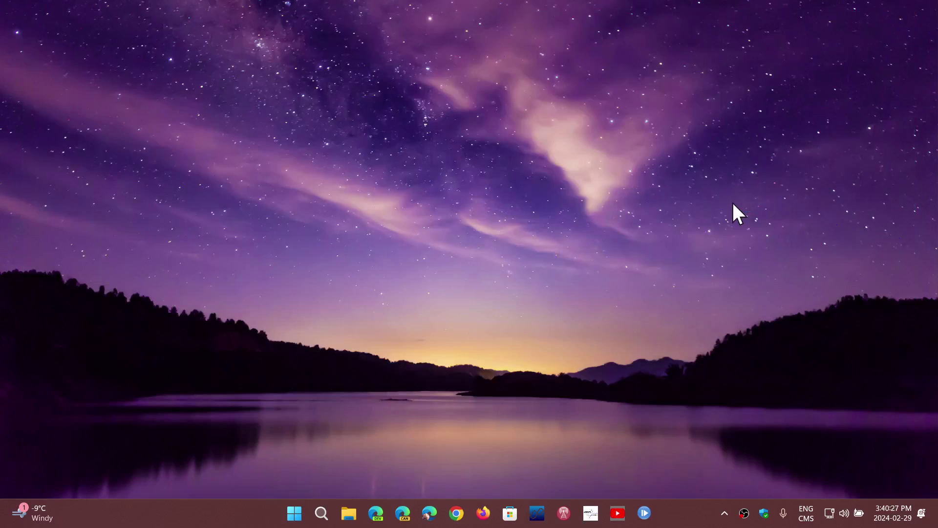